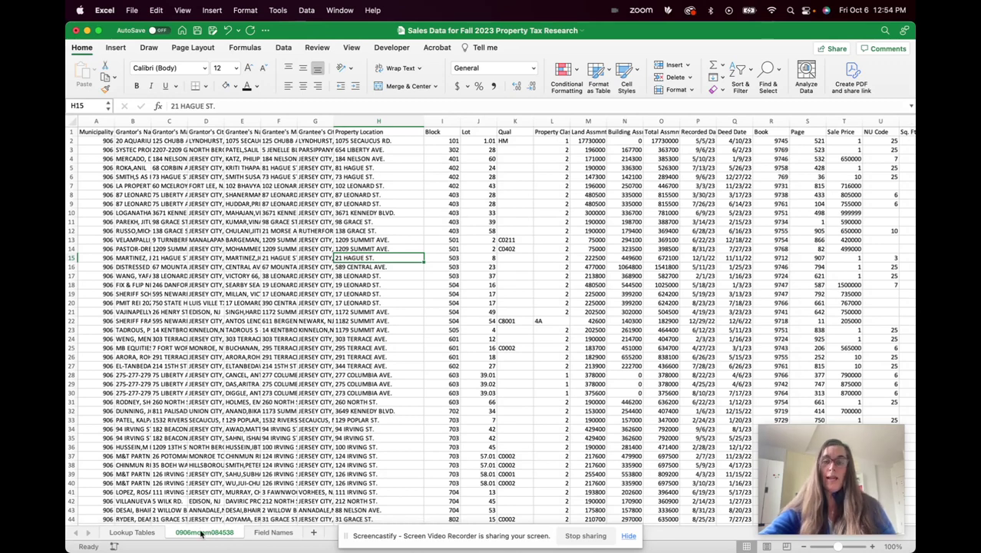
Create a copy of the 0906monm084538 sheet in the same workbook, placed before the original sheet.
{"action": "right_click", "coordinate": [201, 533]}
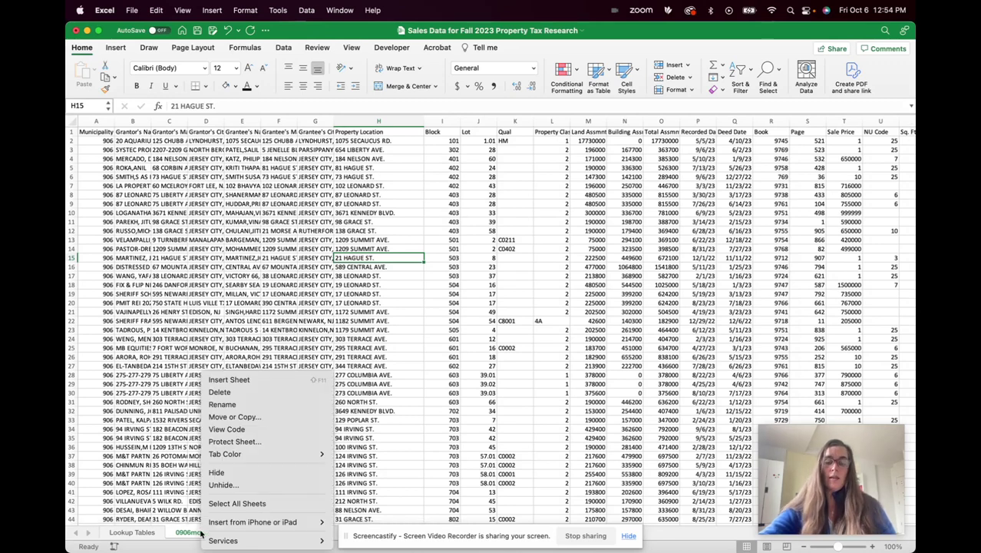
{"action": "left_click", "coordinate": [256, 419]}
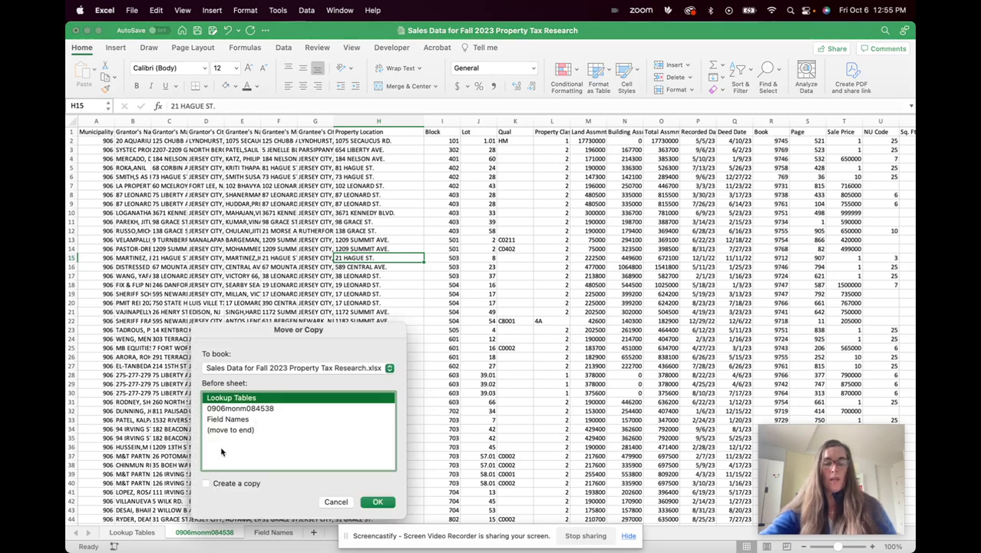
{"action": "left_click", "coordinate": [206, 483]}
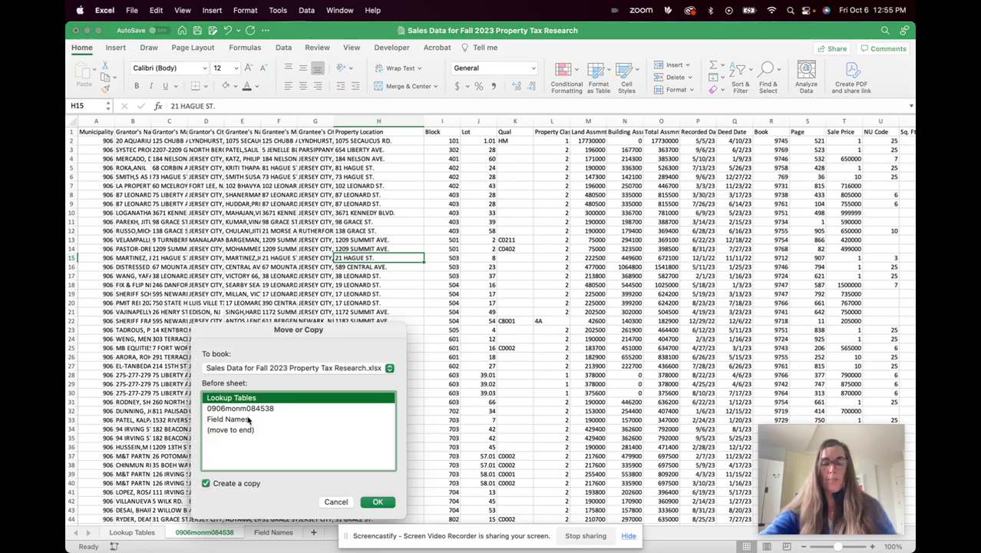
{"action": "left_click", "coordinate": [258, 407]}
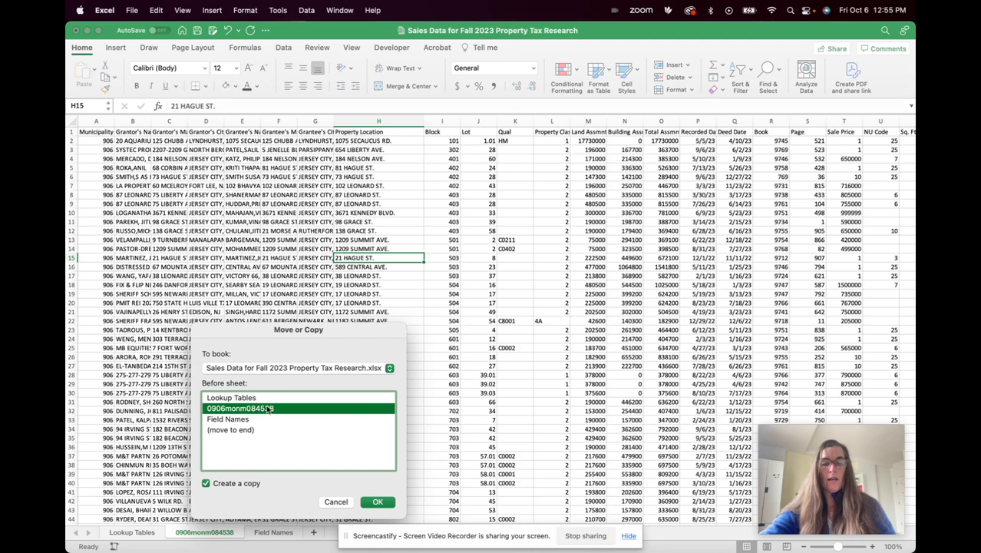
{"action": "left_click", "coordinate": [379, 502]}
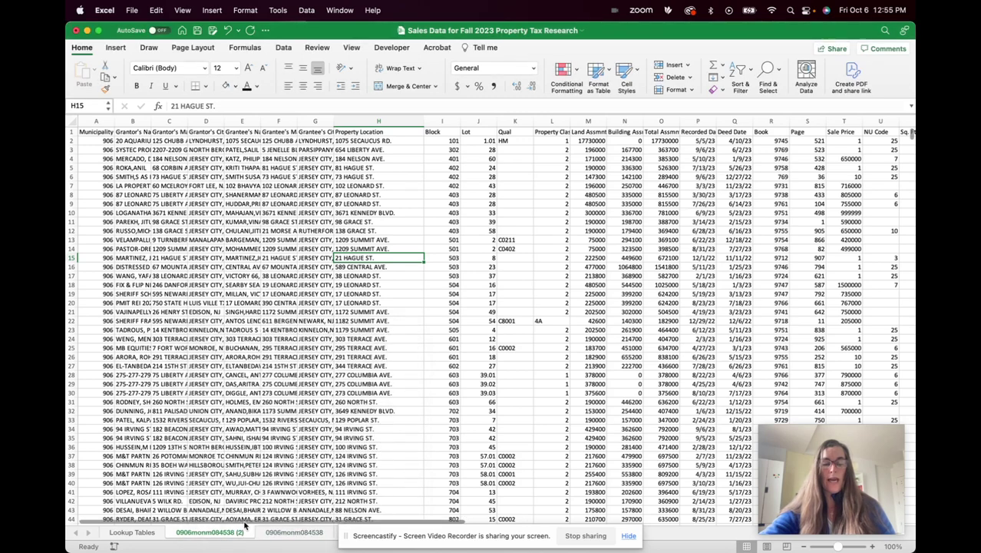
Rename the copied sheet as My Data.
{"action": "double_click", "coordinate": [228, 533]}
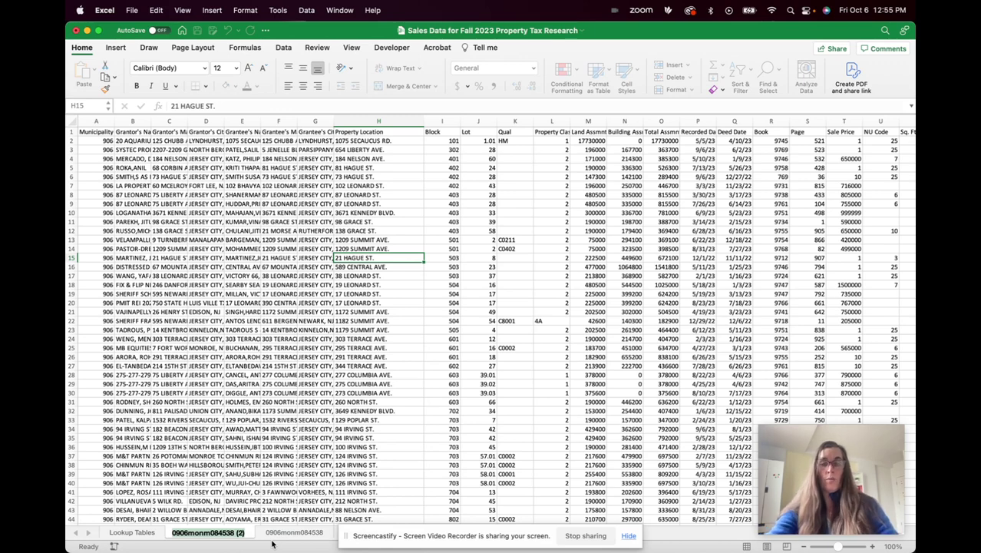
{"action": "type", "text": "My Data"}
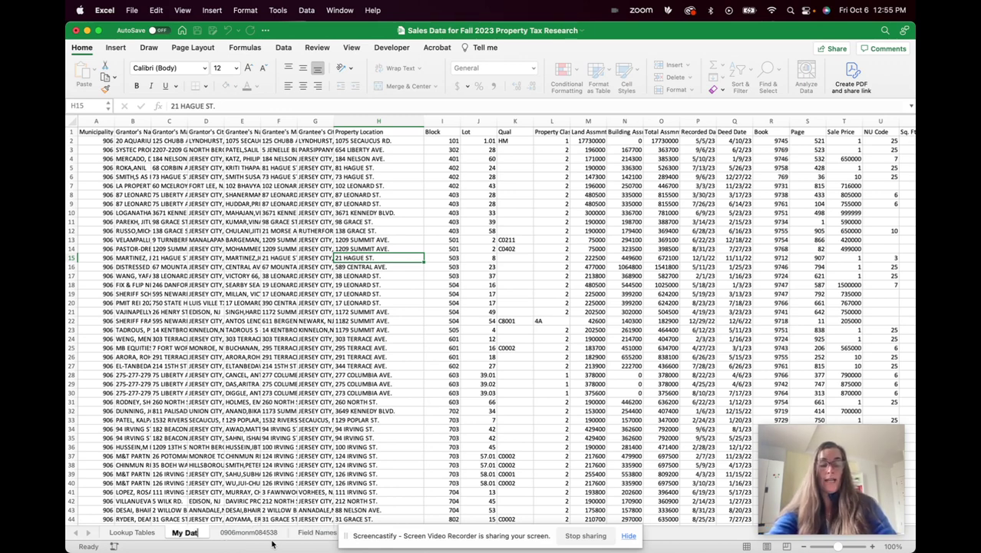
{"action": "key", "text": "Return"}
{"action": "left_click", "coordinate": [240, 492]}
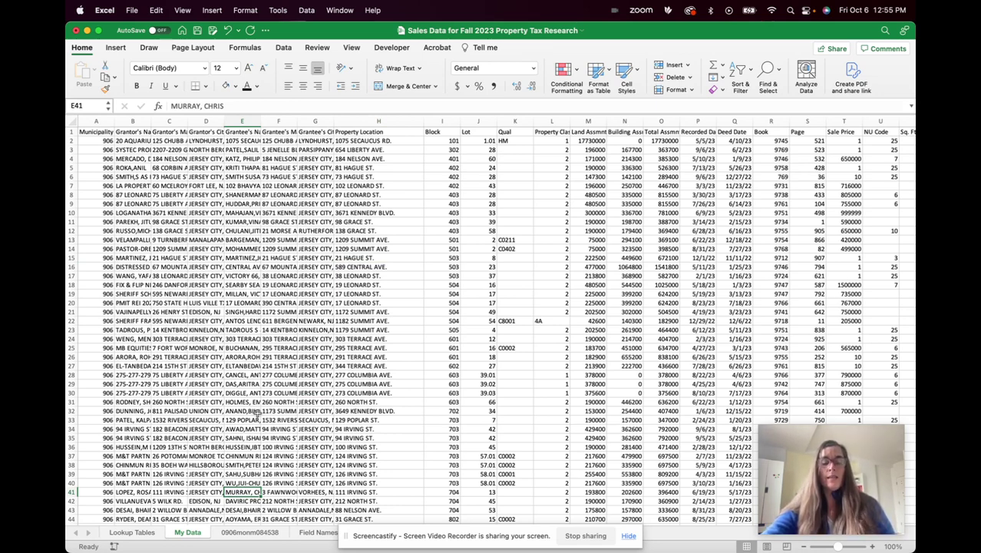
Wrap the text of header row 1 on the My Data sheet and make it bold.
{"action": "left_click", "coordinate": [261, 537]}
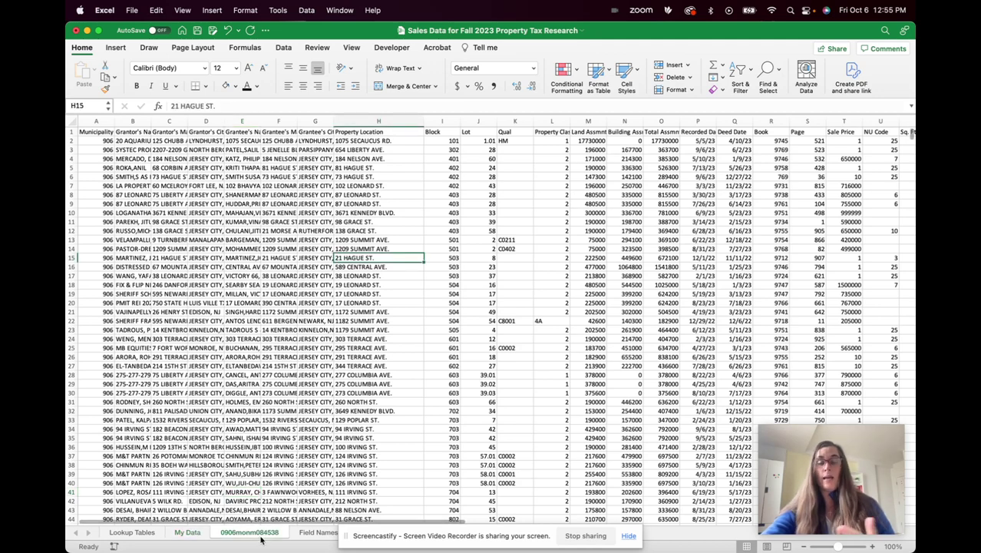
{"action": "left_click", "coordinate": [197, 532]}
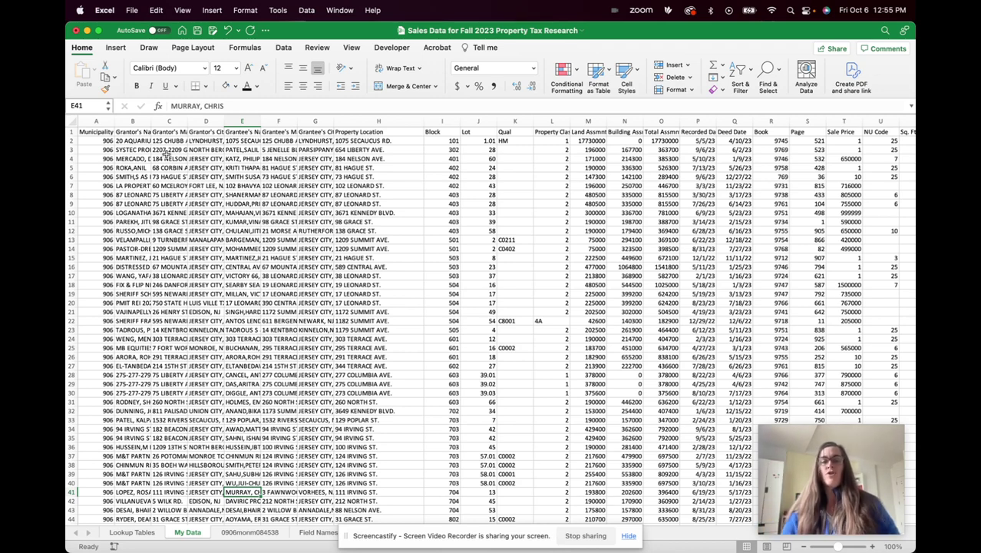
{"action": "left_click", "coordinate": [70, 131]}
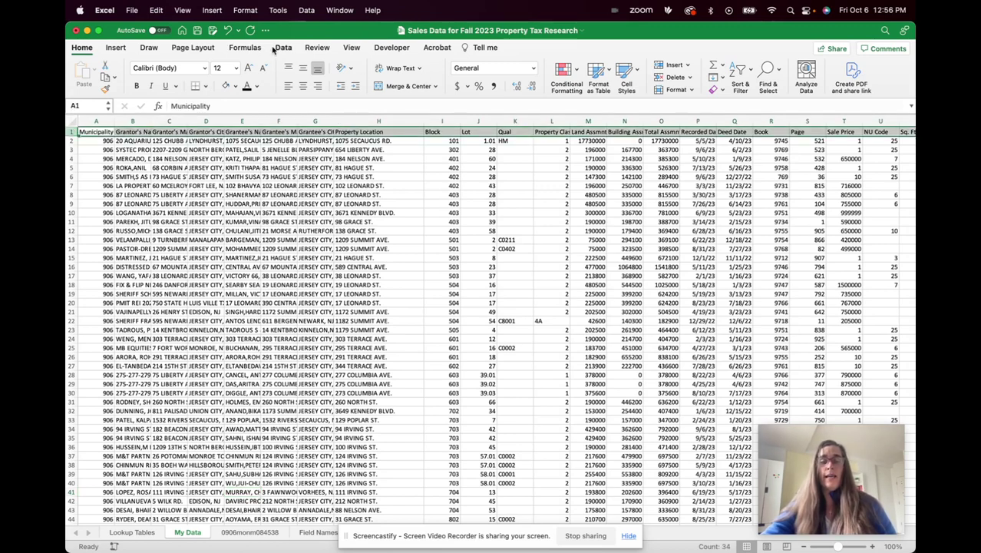
{"action": "left_click", "coordinate": [397, 69]}
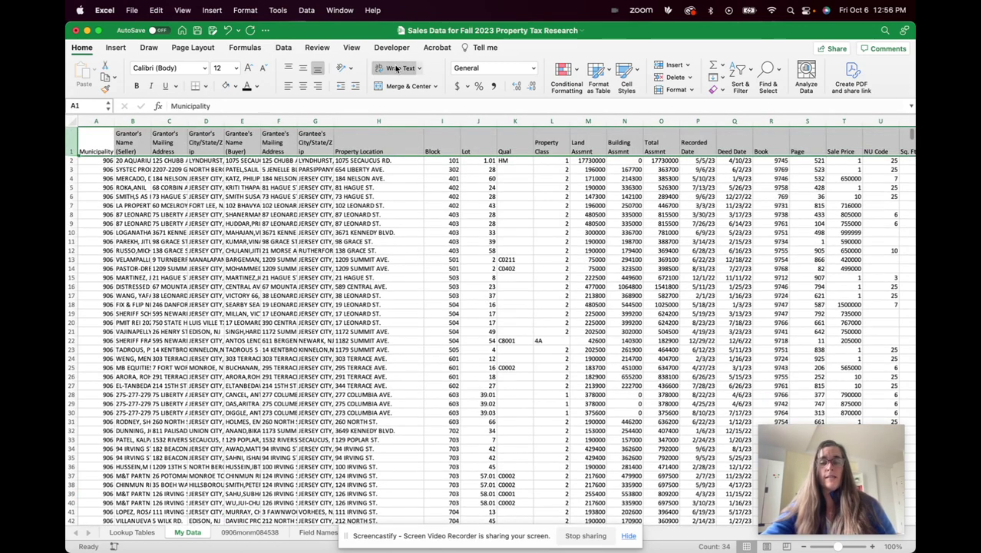
{"action": "left_click", "coordinate": [136, 85]}
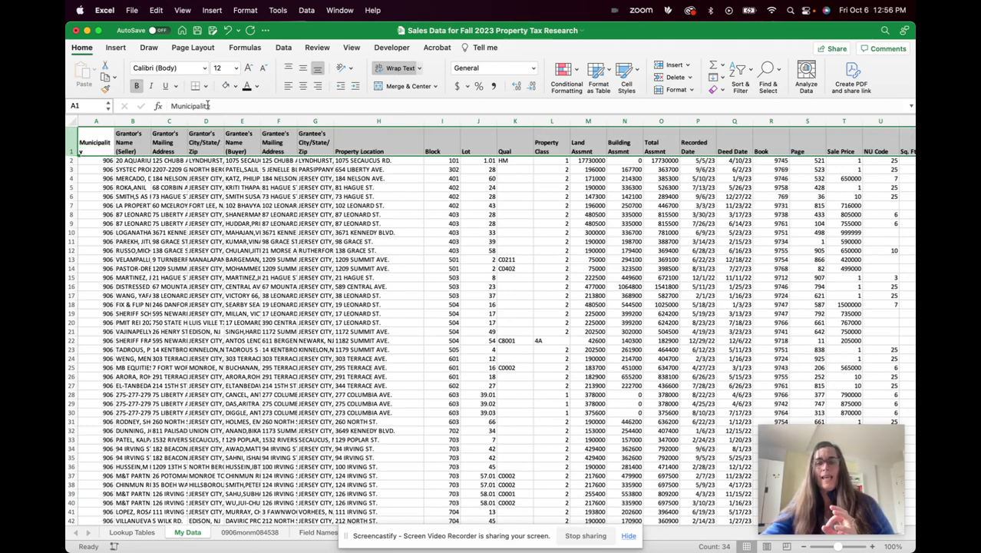
Look through the My Data columns from Municipality to Over Assessed and the rows below the headers.
{"action": "scroll", "coordinate": [391, 193], "scroll_direction": "right", "scroll_amount": 15}
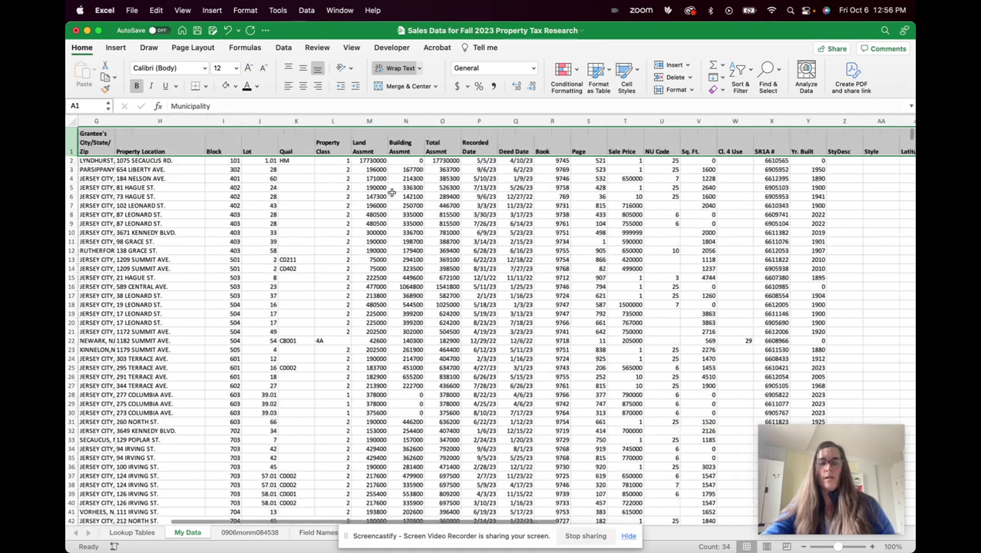
{"action": "scroll", "coordinate": [392, 193], "scroll_direction": "left", "scroll_amount": 15}
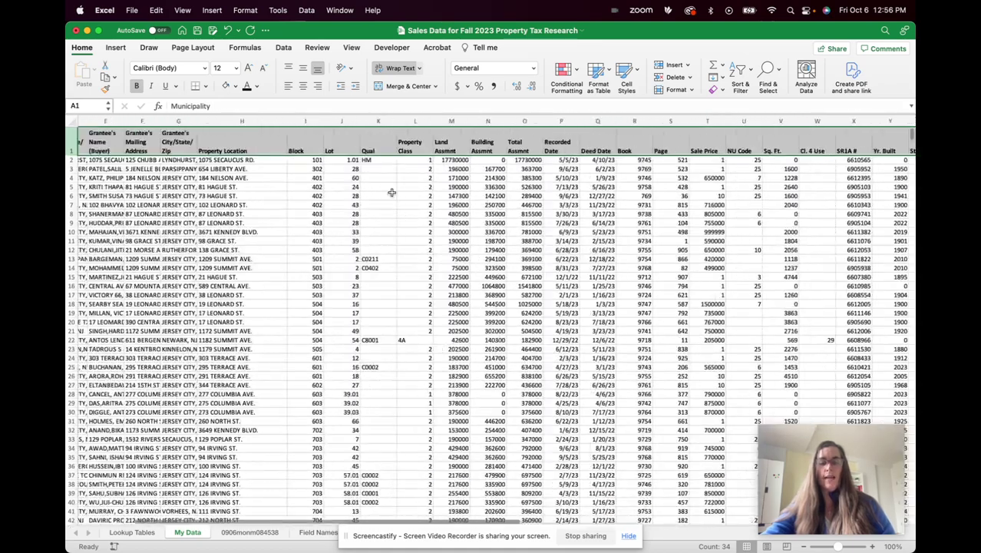
{"action": "scroll", "coordinate": [392, 193], "scroll_direction": "right", "scroll_amount": 12}
{"action": "scroll", "coordinate": [391, 192], "scroll_direction": "right", "scroll_amount": 5}
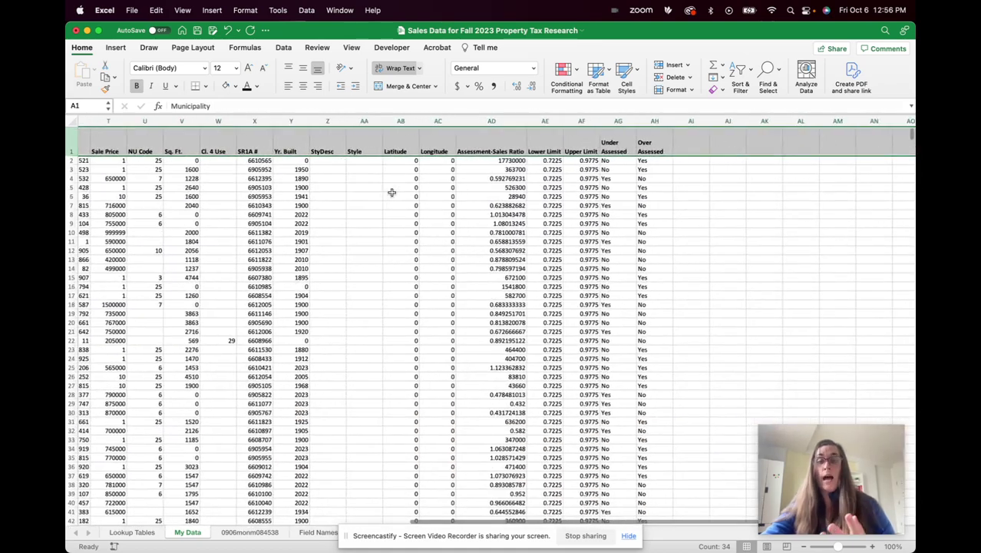
{"action": "scroll", "coordinate": [394, 245], "scroll_direction": "down", "scroll_amount": 20}
{"action": "scroll", "coordinate": [394, 245], "scroll_direction": "left", "scroll_amount": 15}
{"action": "scroll", "coordinate": [394, 245], "scroll_direction": "up", "scroll_amount": 20}
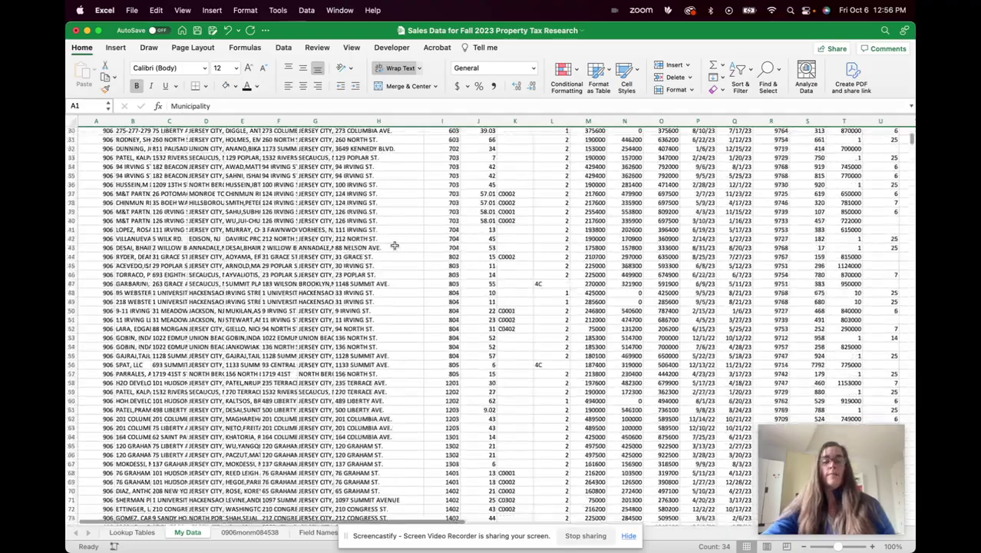
{"action": "scroll", "coordinate": [394, 245], "scroll_direction": "right", "scroll_amount": 15}
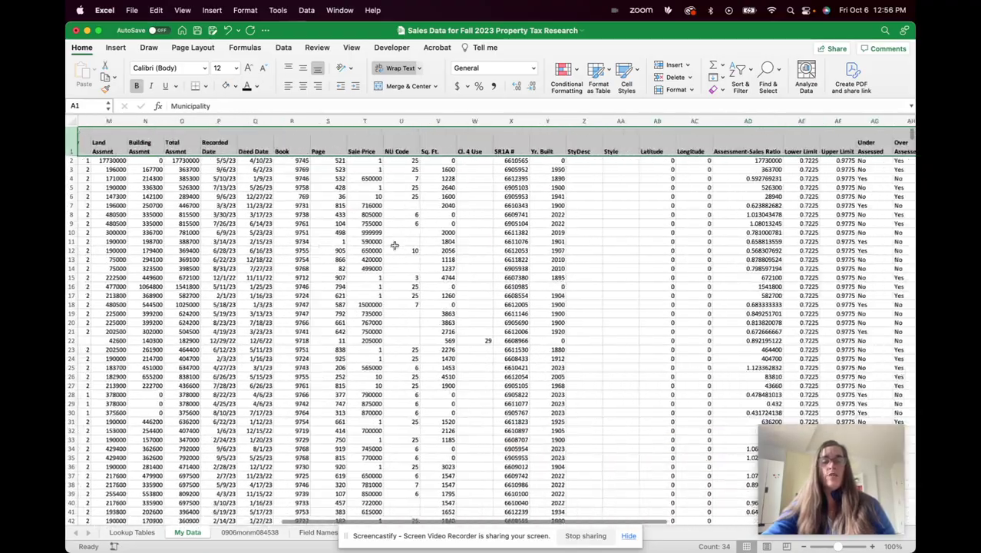
{"action": "scroll", "coordinate": [394, 245], "scroll_direction": "down", "scroll_amount": 20}
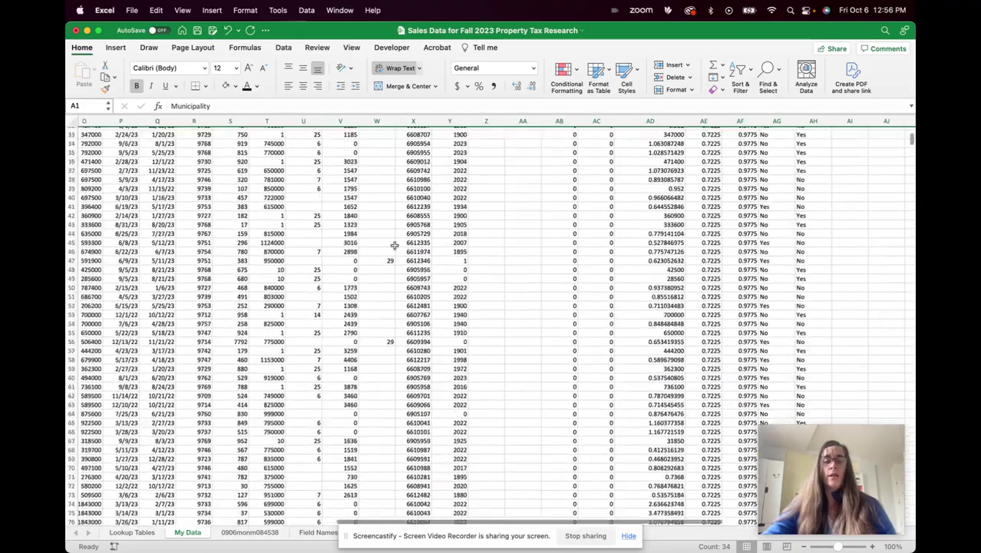
{"action": "scroll", "coordinate": [395, 245], "scroll_direction": "up", "scroll_amount": 20}
{"action": "scroll", "coordinate": [394, 246], "scroll_direction": "left", "scroll_amount": 1}
{"action": "scroll", "coordinate": [394, 245], "scroll_direction": "left", "scroll_amount": 15}
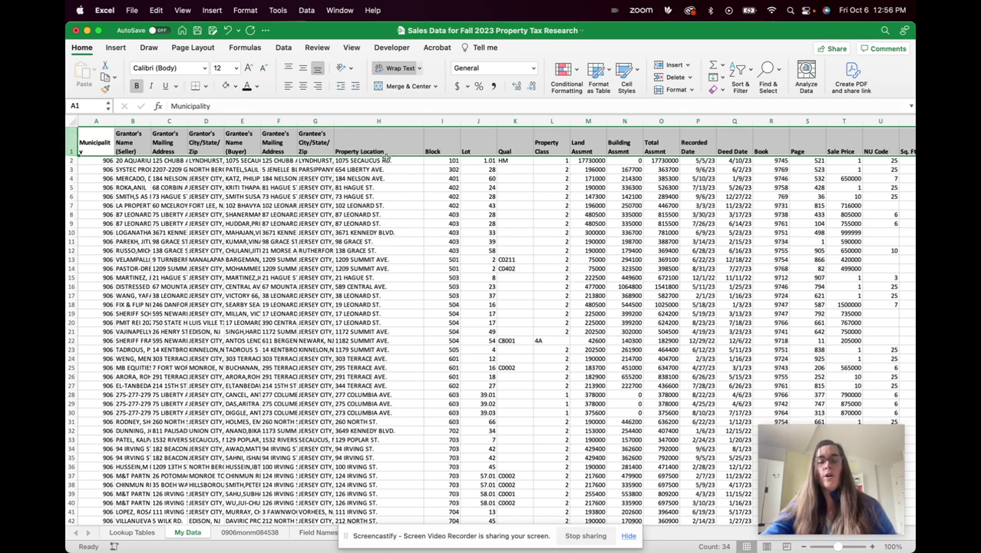
Freeze panes at cell I2 to lock the header row and the columns through Property Location.
{"action": "left_click_drag", "start_coordinate": [378, 121], "coordinate": [206, 122]}
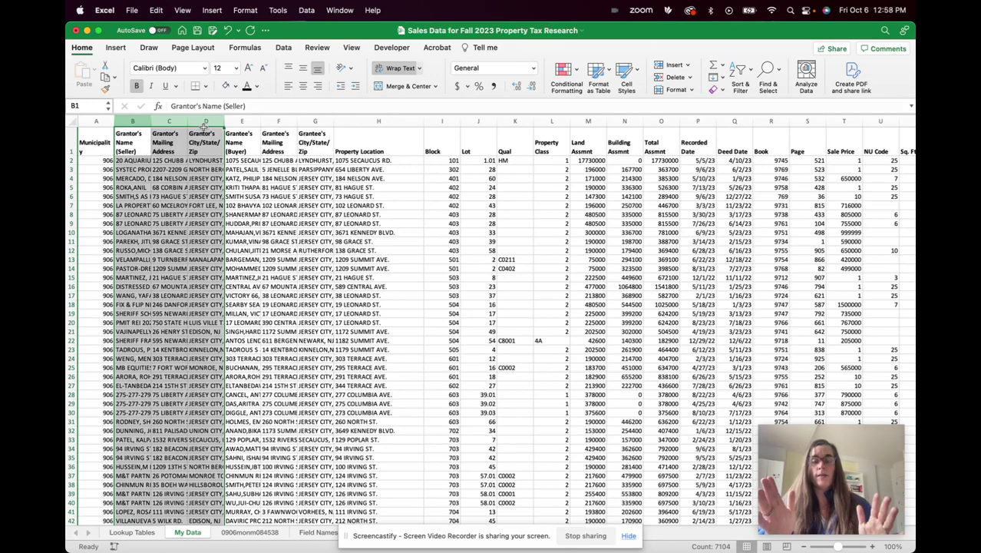
{"action": "left_click_drag", "start_coordinate": [132, 121], "coordinate": [333, 115]}
{"action": "left_click", "coordinate": [373, 117]}
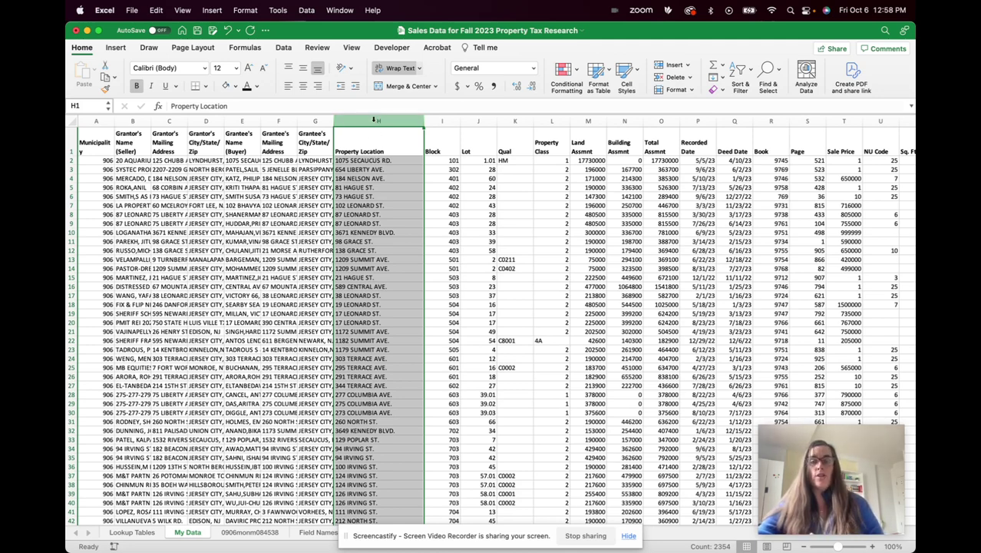
{"action": "scroll", "coordinate": [376, 146], "scroll_direction": "right", "scroll_amount": 7}
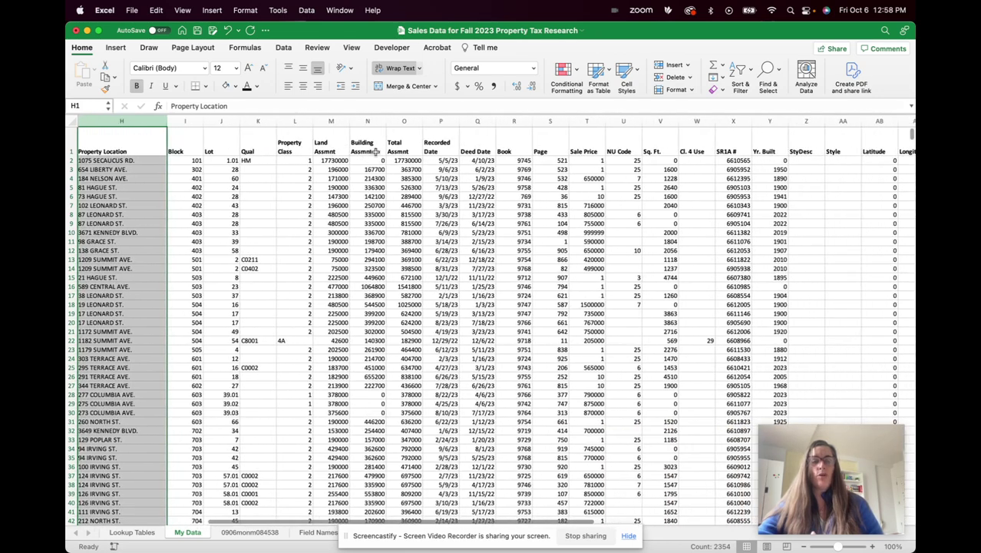
{"action": "scroll", "coordinate": [376, 150], "scroll_direction": "left", "scroll_amount": 1}
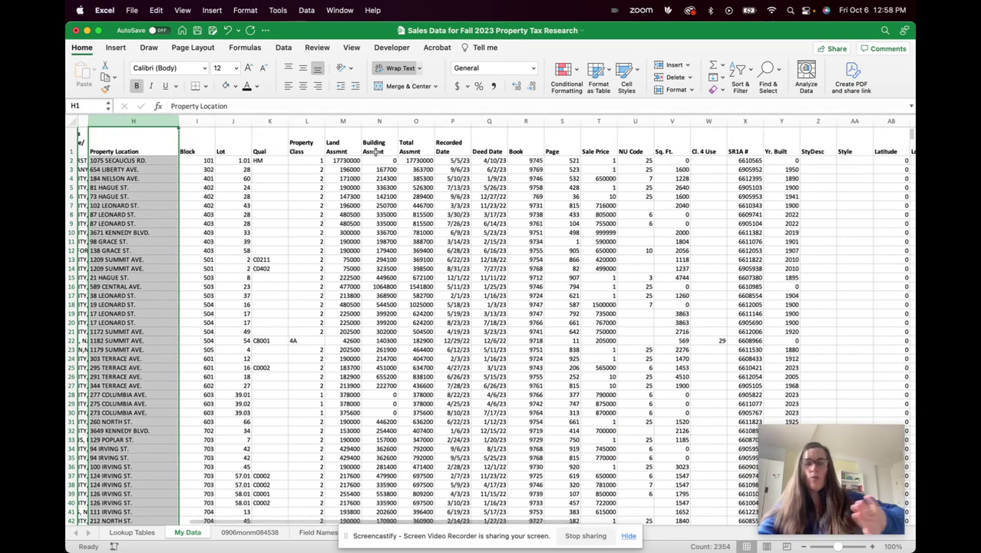
{"action": "left_click", "coordinate": [195, 159]}
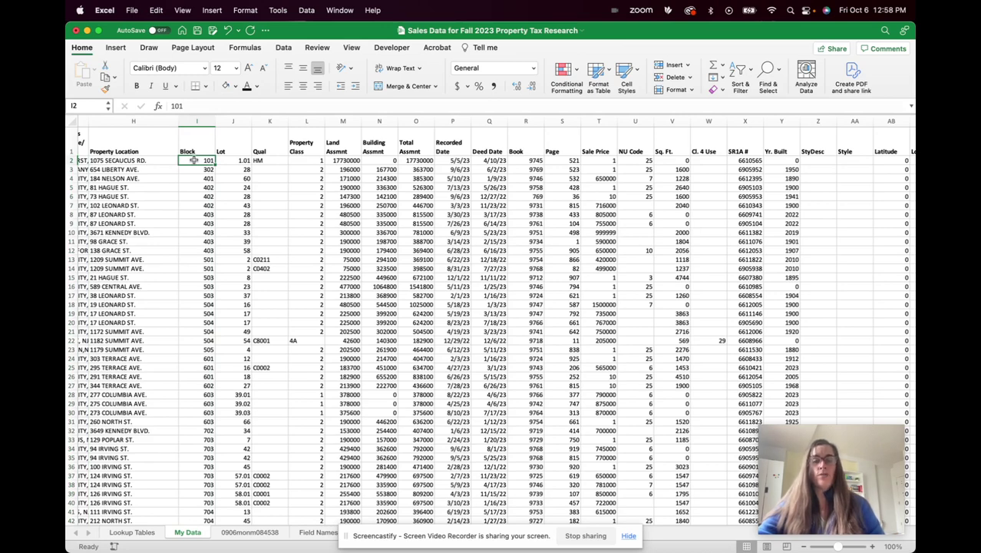
{"action": "left_click", "coordinate": [361, 50]}
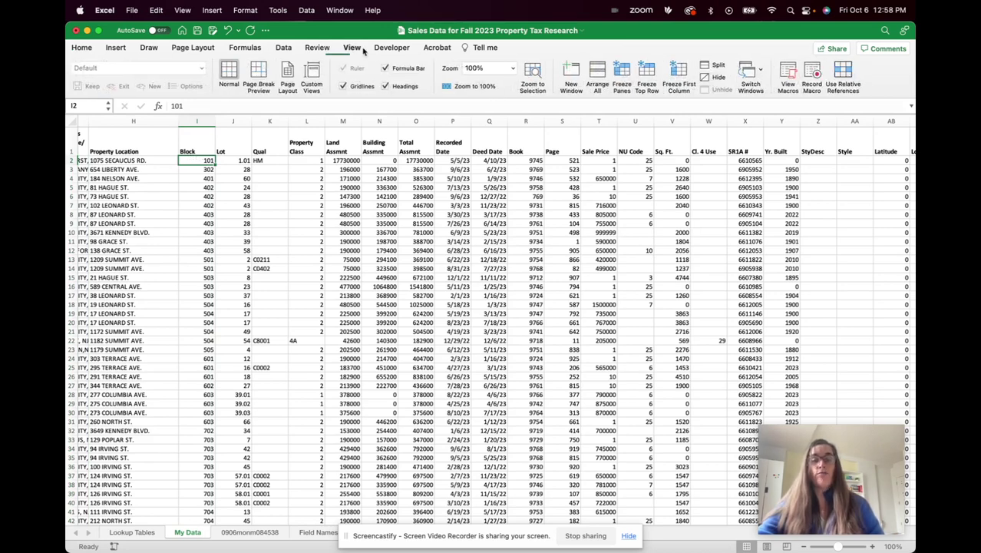
{"action": "left_click", "coordinate": [618, 73]}
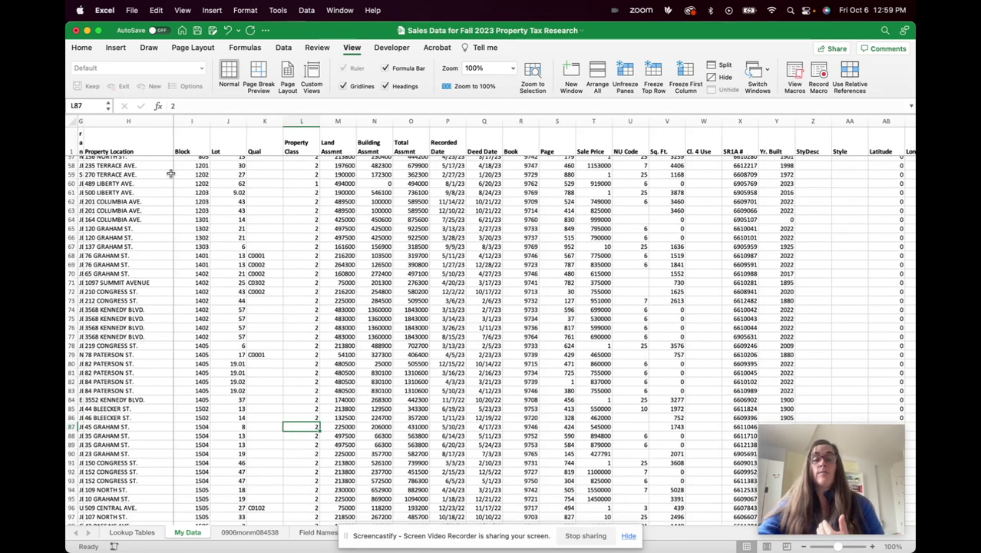
Fill the Property Location column with yellow.
{"action": "left_click", "coordinate": [83, 48]}
{"action": "left_click", "coordinate": [131, 120]}
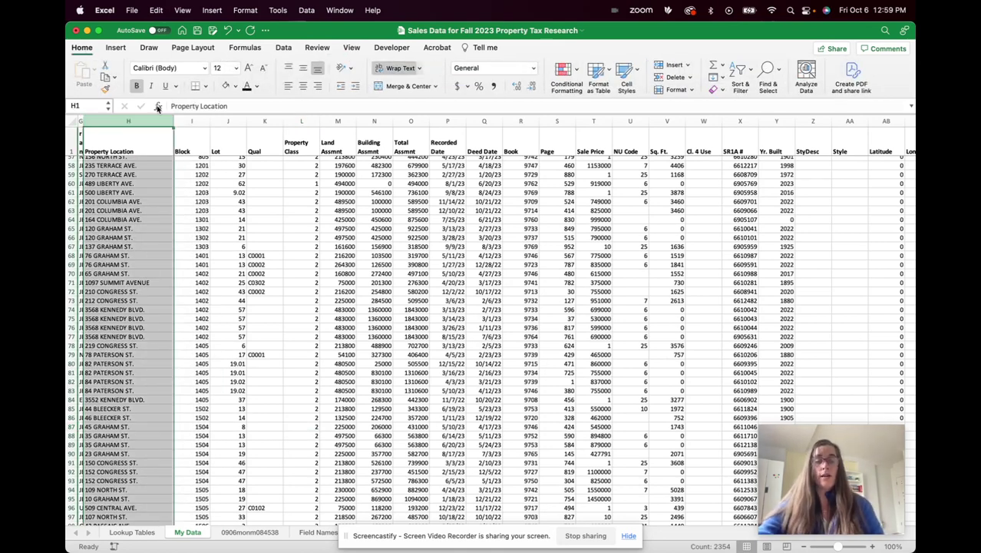
{"action": "left_click", "coordinate": [236, 86]}
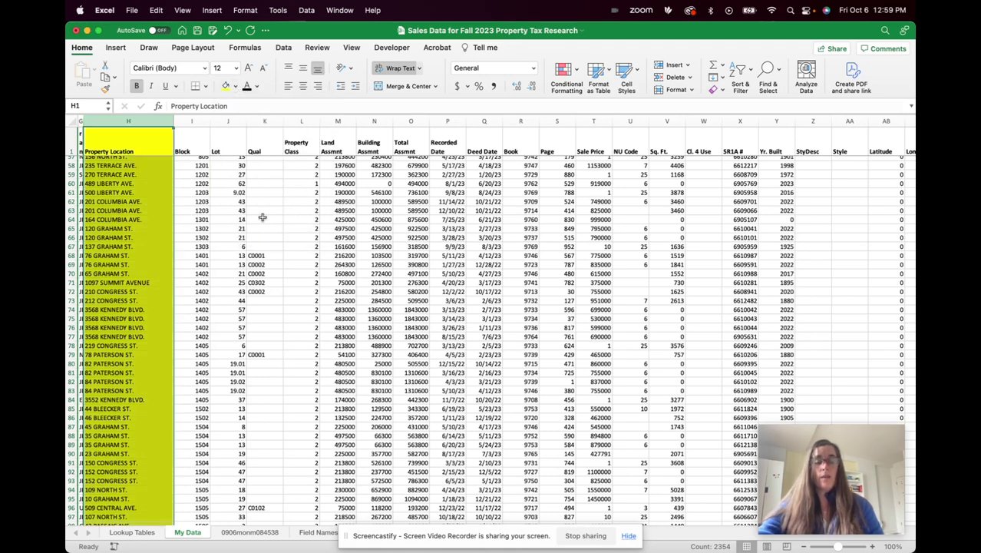
Fill the non-adjacent Property Class and NU Code columns with yellow.
{"action": "left_click", "coordinate": [301, 121]}
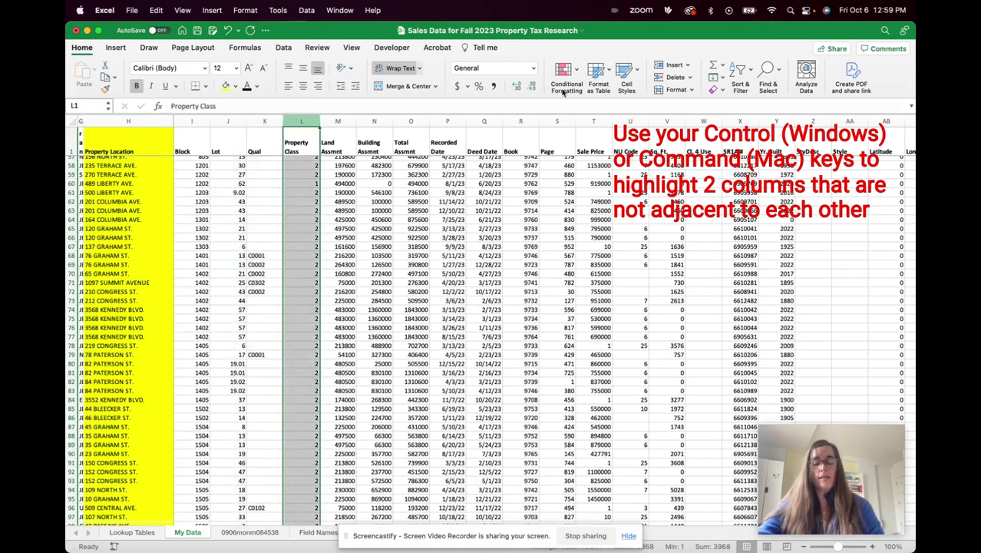
{"action": "left_click", "coordinate": [631, 121]}
{"action": "left_click", "coordinate": [298, 123], "text": "super"}
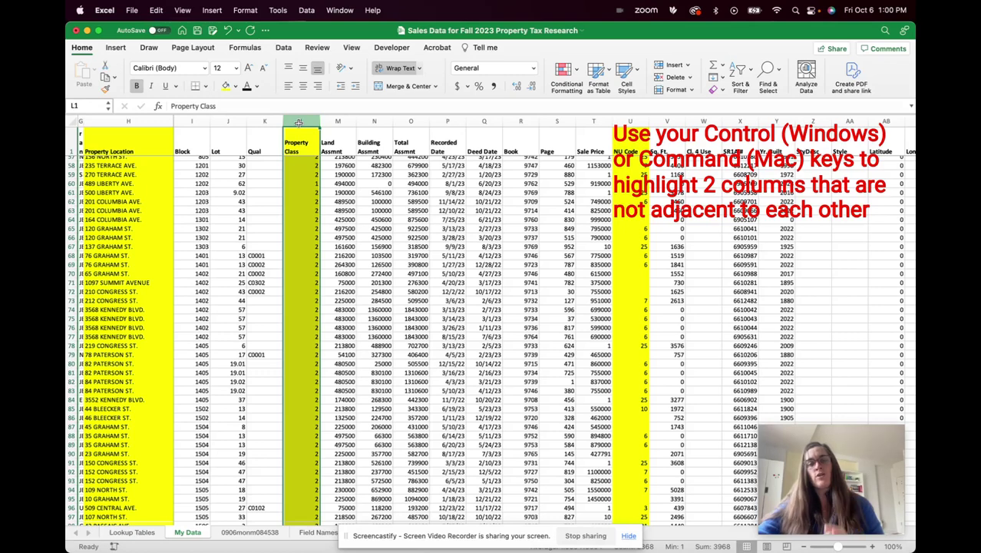